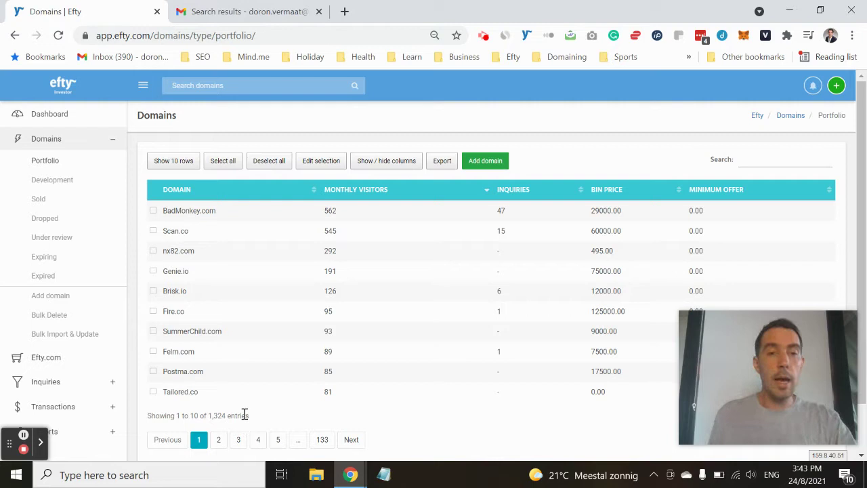
# Open SummerChild.com, review its marketing settings ($9,000 buy-it-now price), and return to domain details.
pyautogui.click(196, 331)
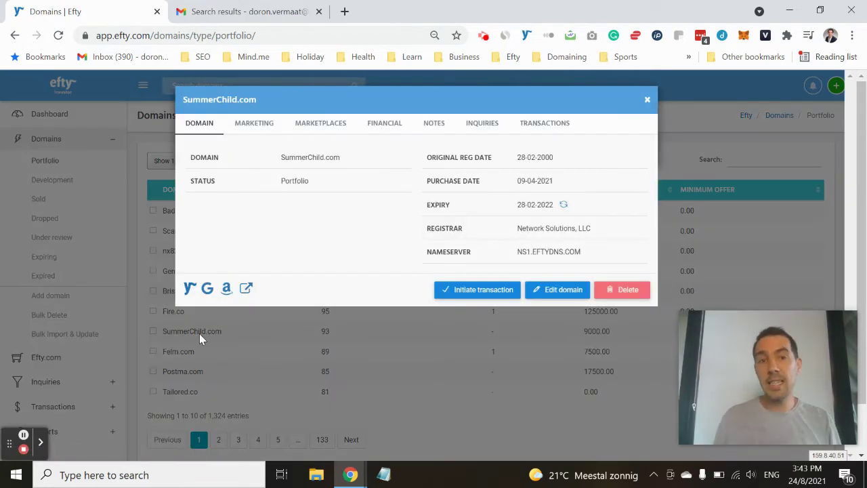
pyautogui.click(252, 132)
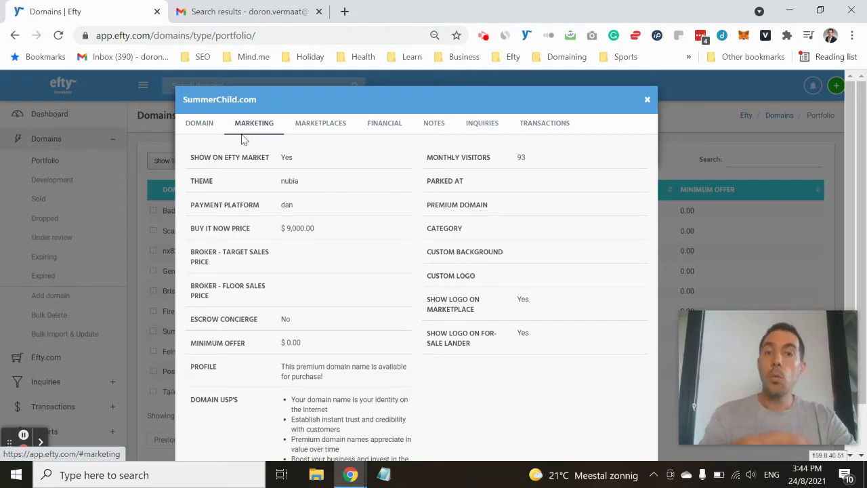
pyautogui.click(206, 123)
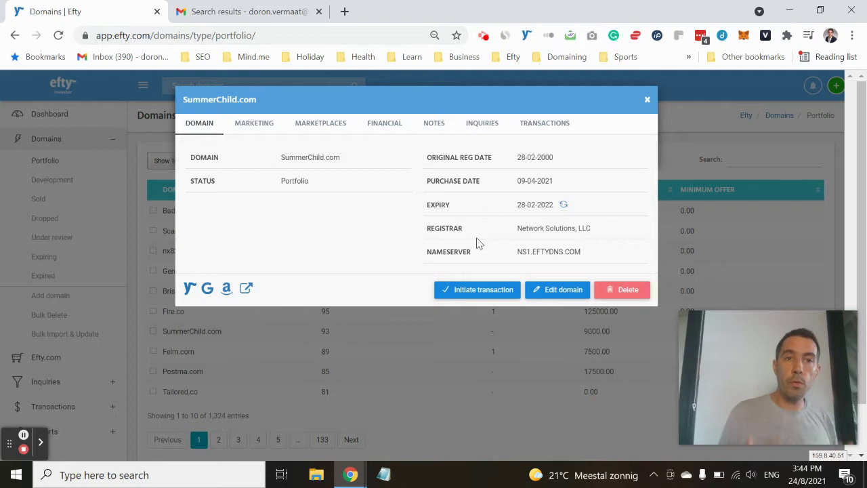
# Start a sale transaction for SummerChild.com, bringing up the Escrow.com-or-DAN integration choice.
pyautogui.click(447, 295)
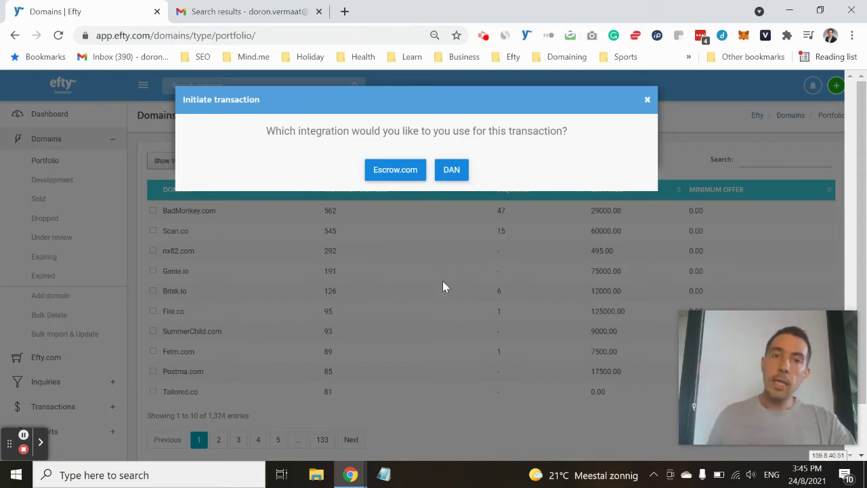
# Pick DAN as the integration for the SummerChild.com sale.
pyautogui.click(452, 175)
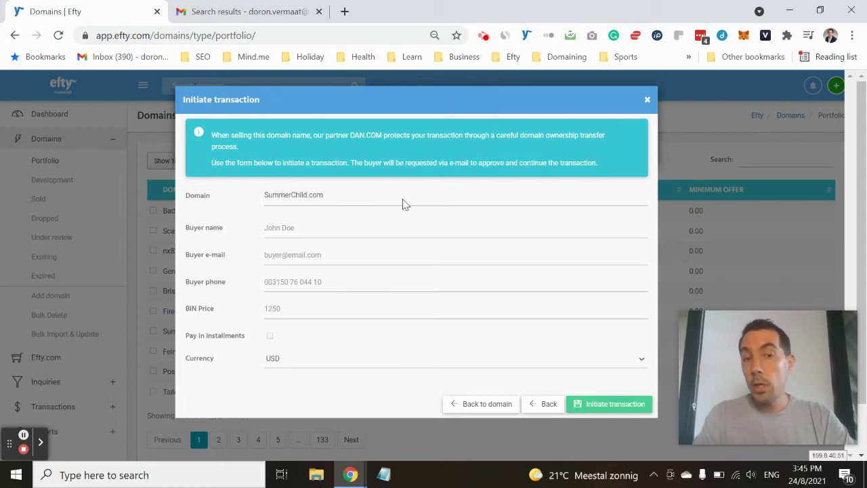
# Autofill the buyer's name, e-mail and phone, and enter a BIN price of 7500.
pyautogui.click(306, 228)
pyautogui.click(314, 257)
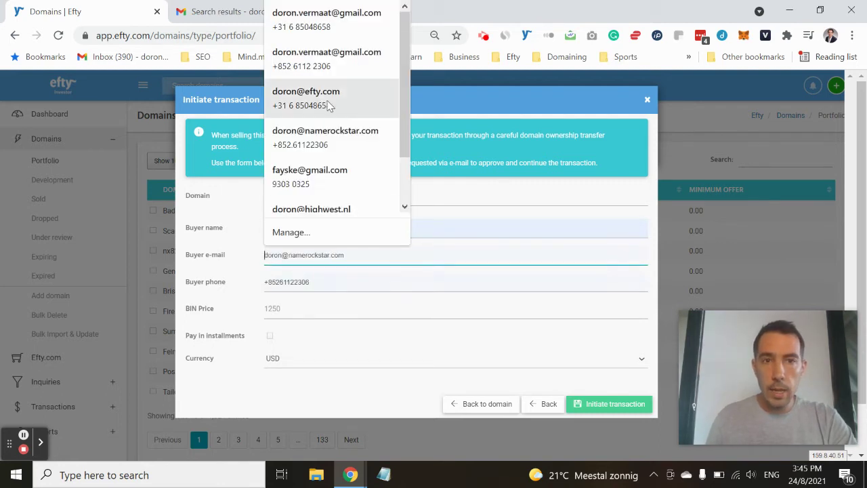
pyautogui.click(332, 21)
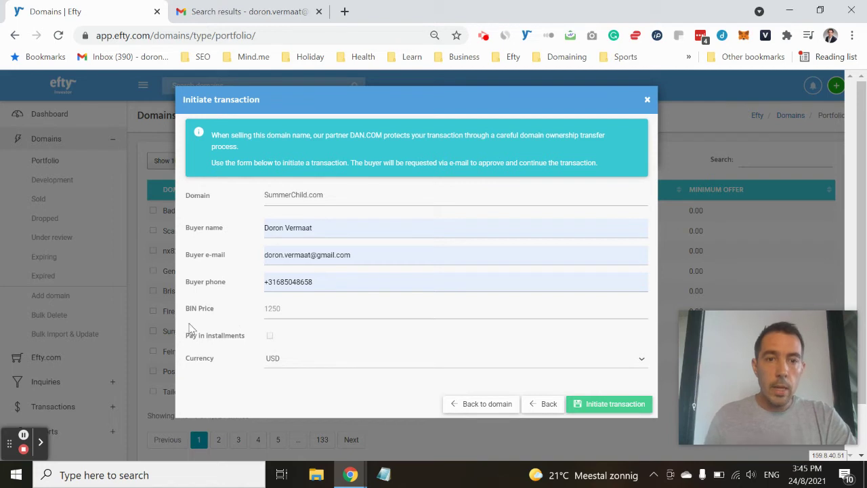
pyautogui.click(344, 315)
pyautogui.write('75')
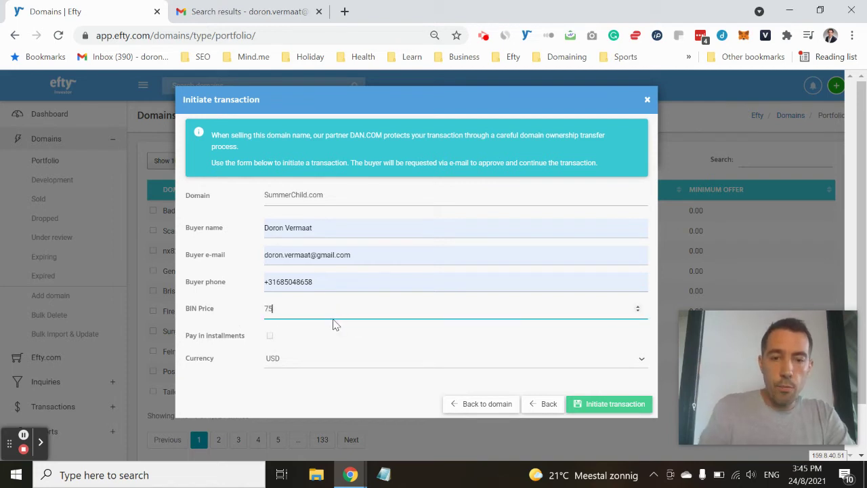
pyautogui.write('00')
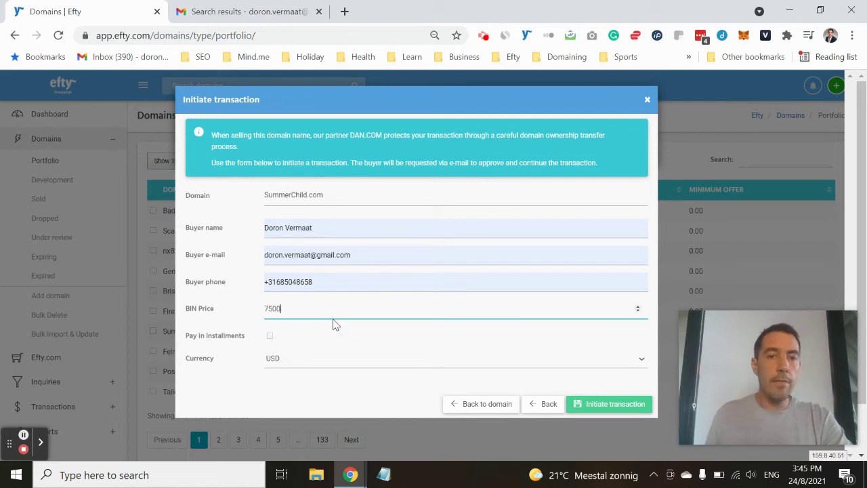
# Enable paying in installments with 6 installments, keeping the currency as USD.
pyautogui.click(270, 335)
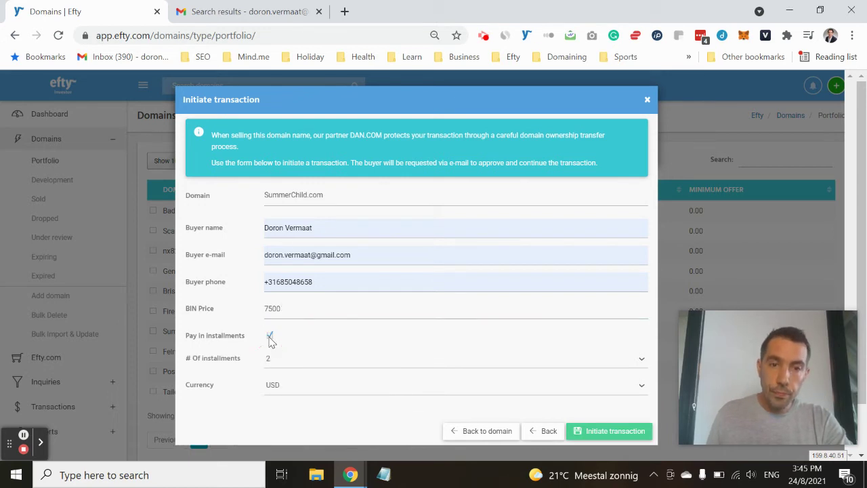
pyautogui.click(328, 366)
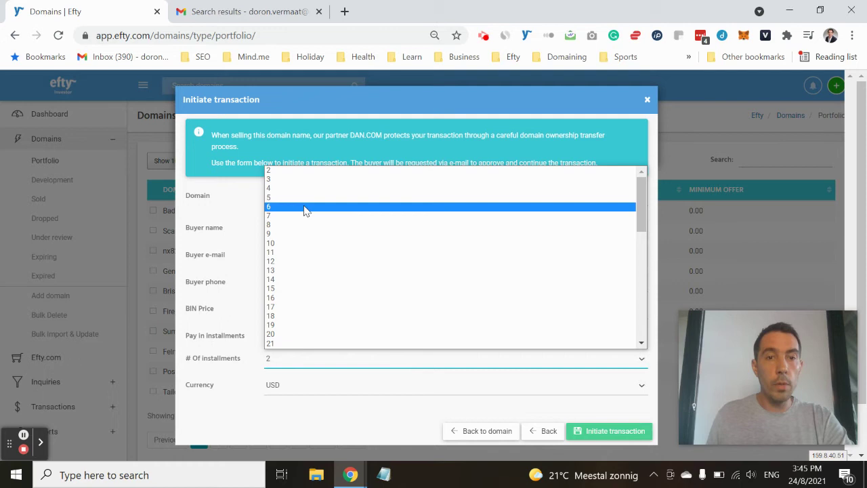
pyautogui.scroll(-5, 303, 213)
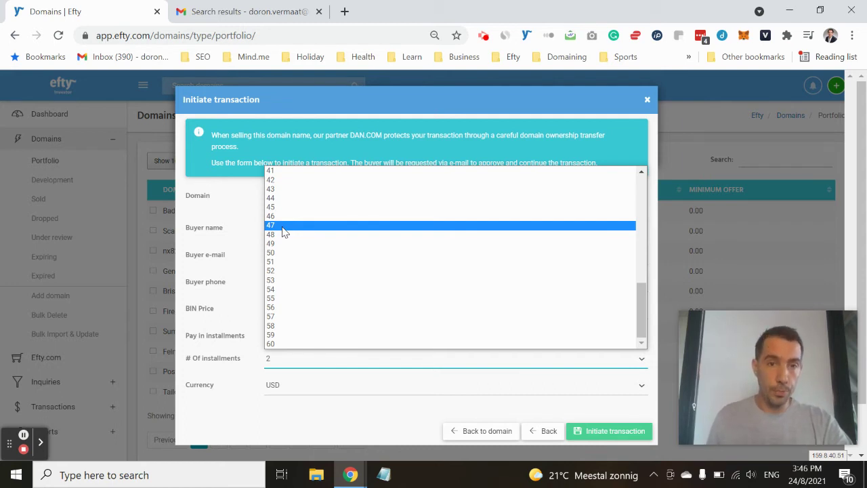
pyautogui.scroll(4, 283, 230)
pyautogui.scroll(1, 281, 227)
pyautogui.scroll(1, 279, 223)
pyautogui.click(278, 196)
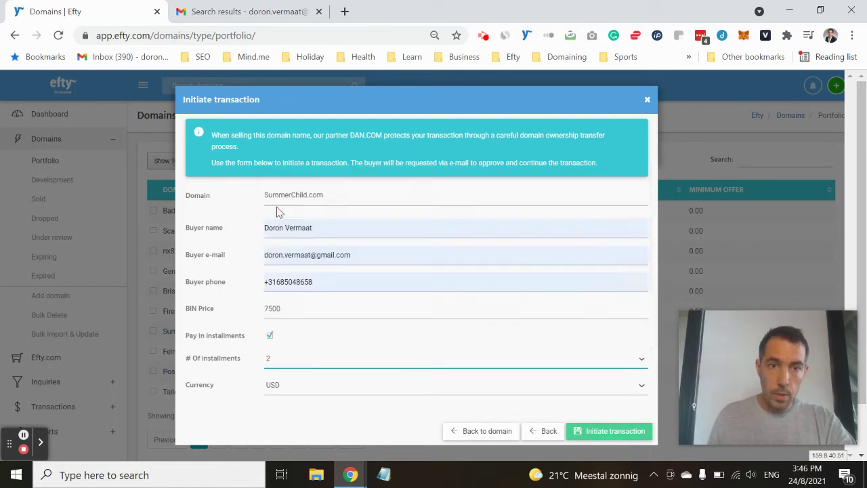
pyautogui.press('6')
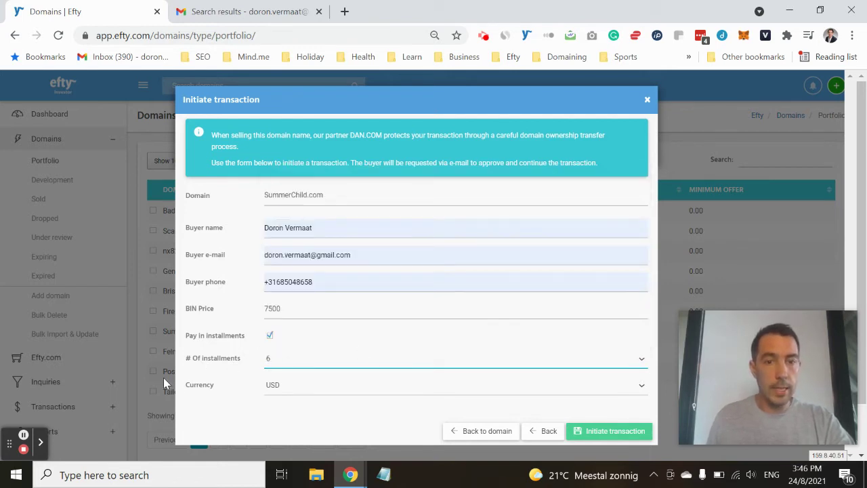
pyautogui.click(298, 386)
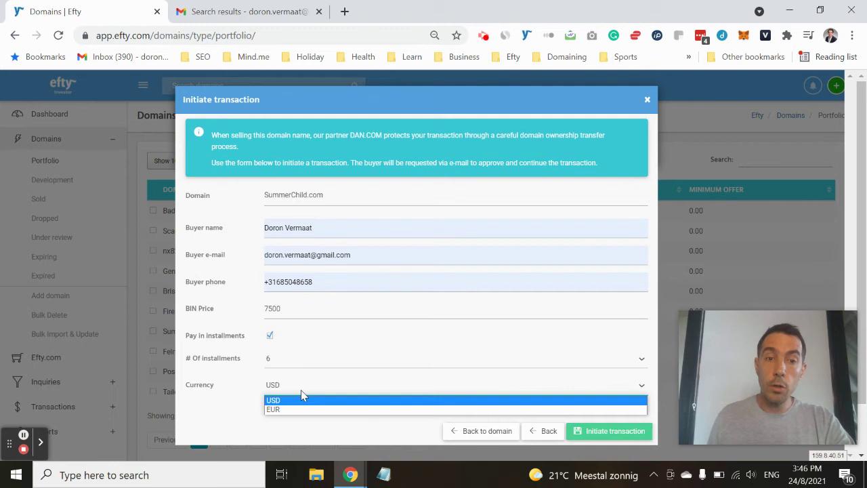
pyautogui.click(303, 402)
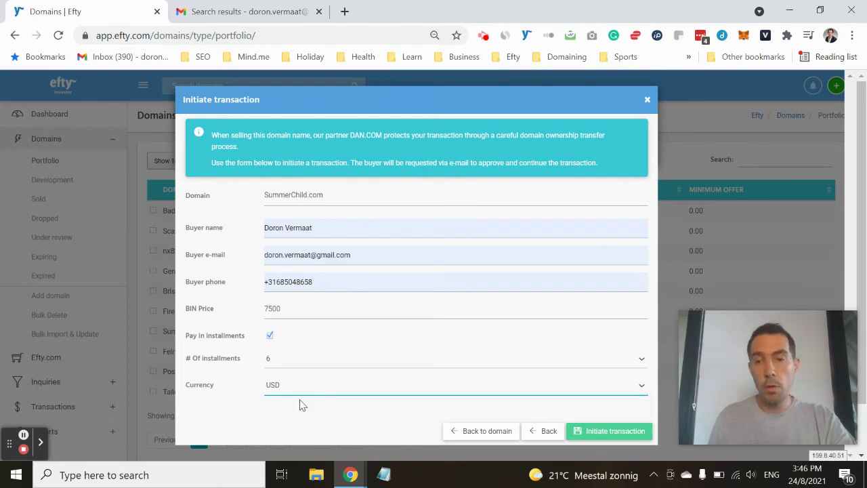
# Submit the SummerChild.com DAN installment transaction to the buyer.
pyautogui.click(607, 438)
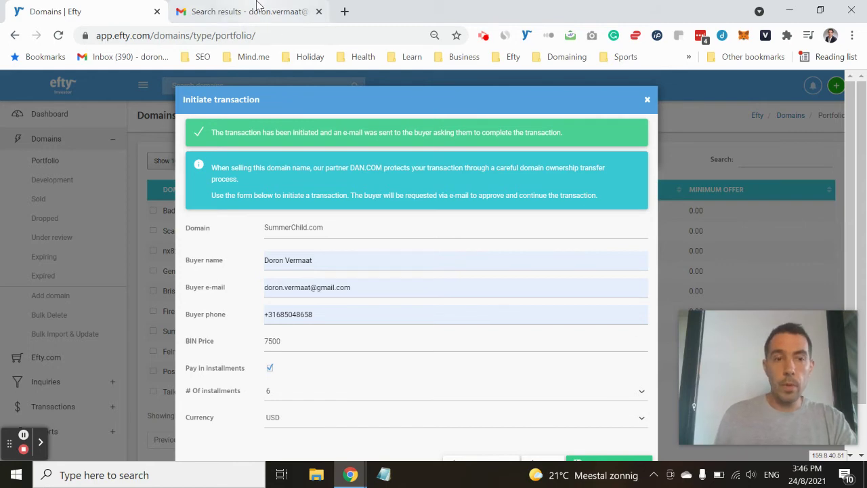
# Switch to Gmail and rerun the 'checkout' search to surface the new Efty.com e-mail.
pyautogui.click(231, 12)
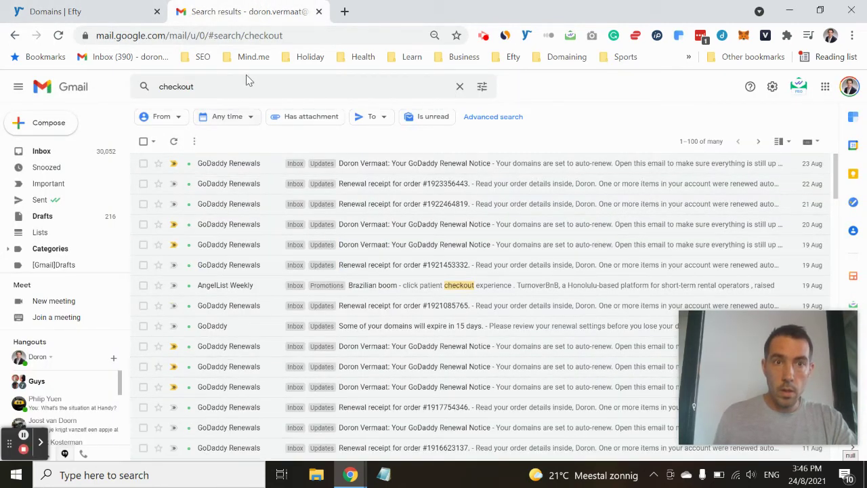
pyautogui.click(222, 91)
pyautogui.press('Return')
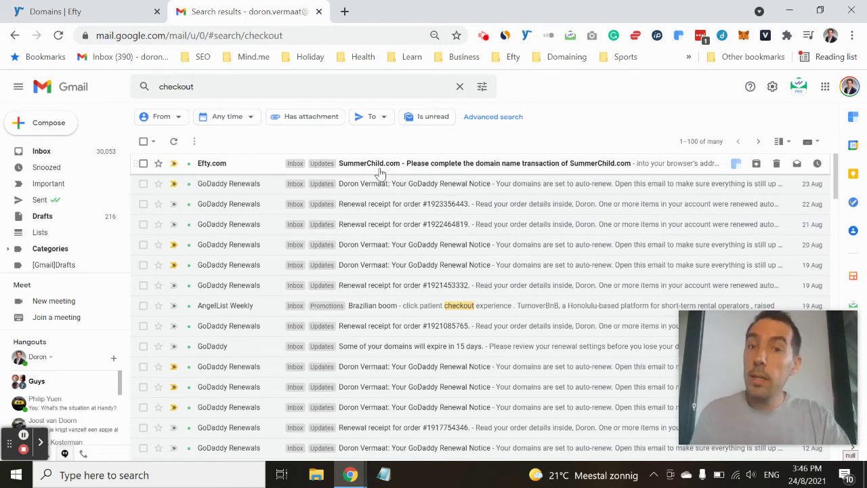
# Open Efty.com's SummerChild.com transaction e-mail from the search results.
pyautogui.click(381, 171)
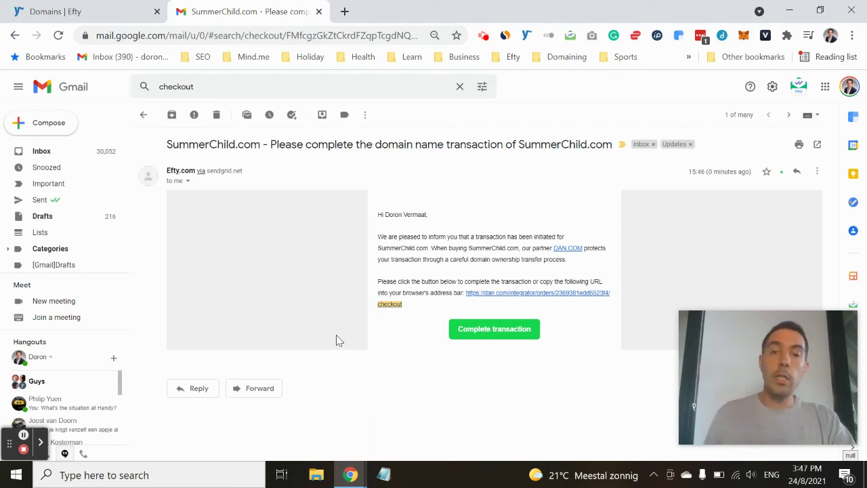
# Follow the e-mail's dan.com checkout link and scroll through the billing form.
pyautogui.click(470, 293)
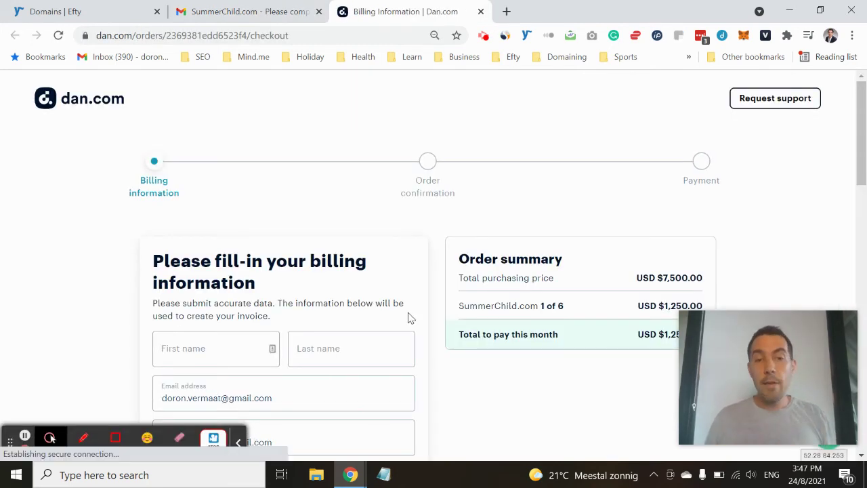
pyautogui.click(238, 442)
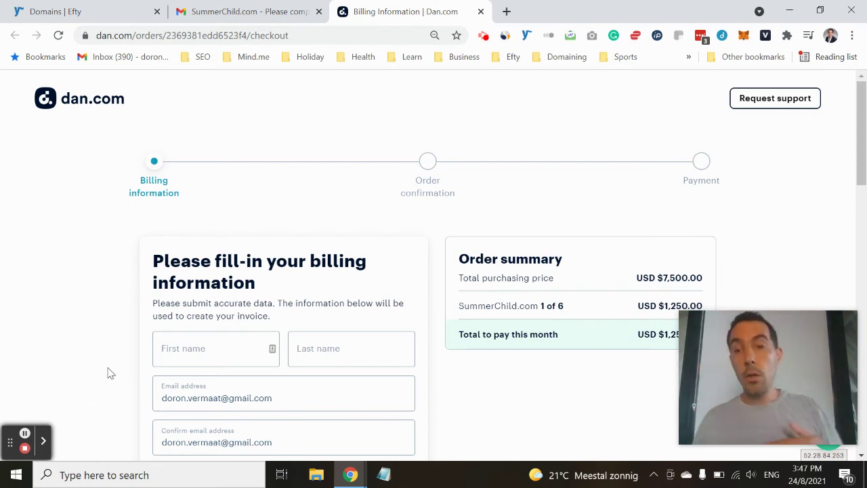
pyautogui.scroll(-2, 470, 317)
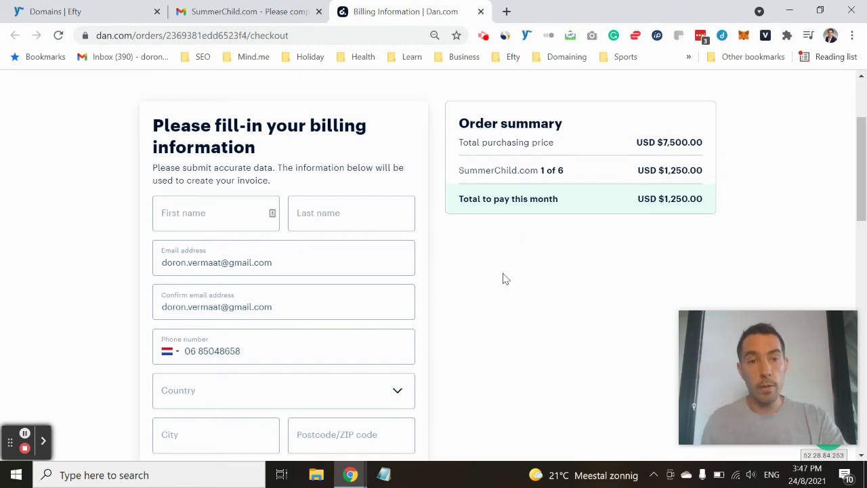
pyautogui.scroll(-1, 205, 256)
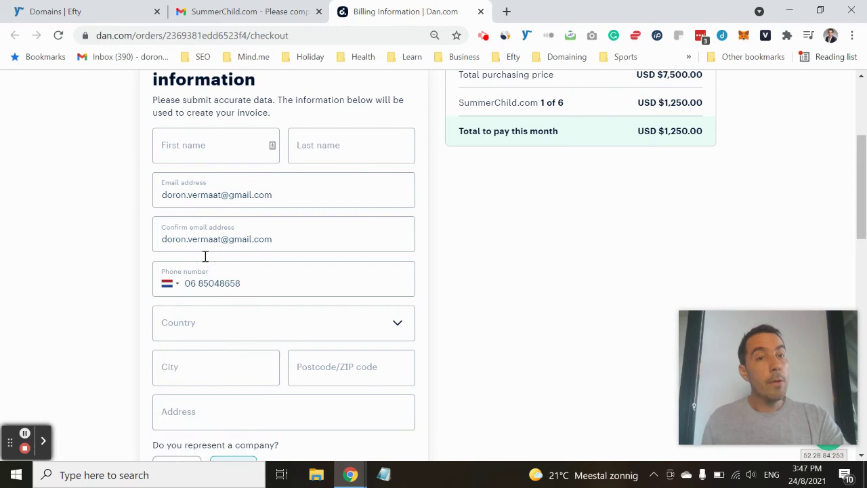
pyautogui.scroll(-2, 205, 256)
pyautogui.scroll(-2, 205, 256)
# Check the order summary's $7,500 total and $1,250 first of six installments, then return to the top.
pyautogui.scroll(-1, 205, 256)
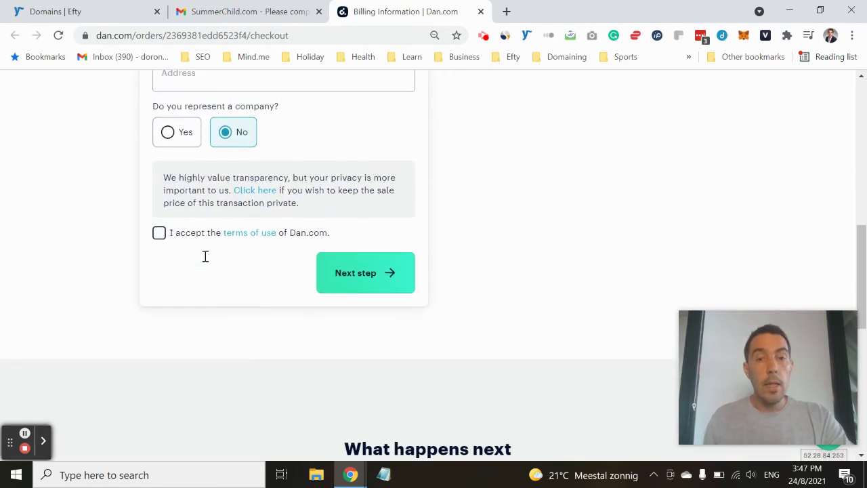
pyautogui.scroll(-2, 205, 256)
pyautogui.scroll(-1, 205, 256)
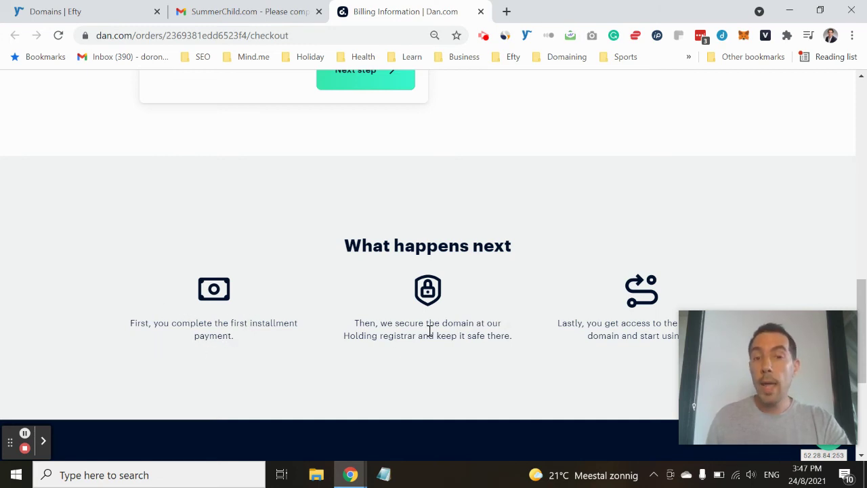
pyautogui.scroll(-1, 427, 332)
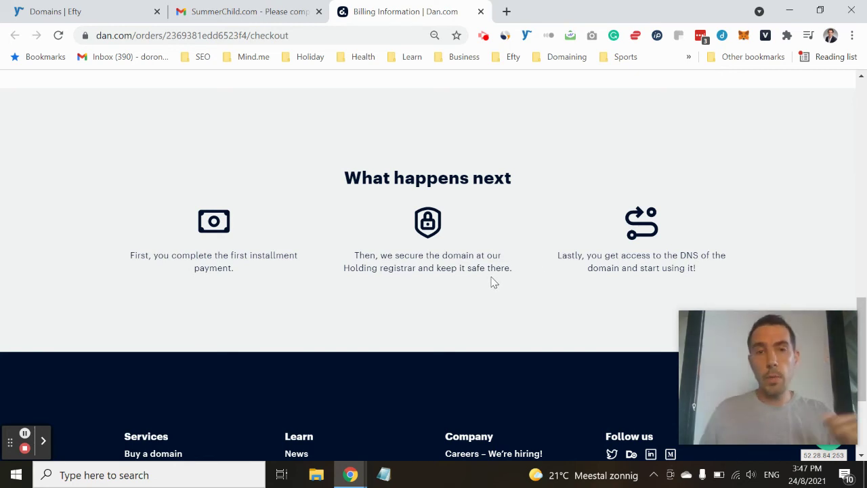
pyautogui.scroll(4, 484, 279)
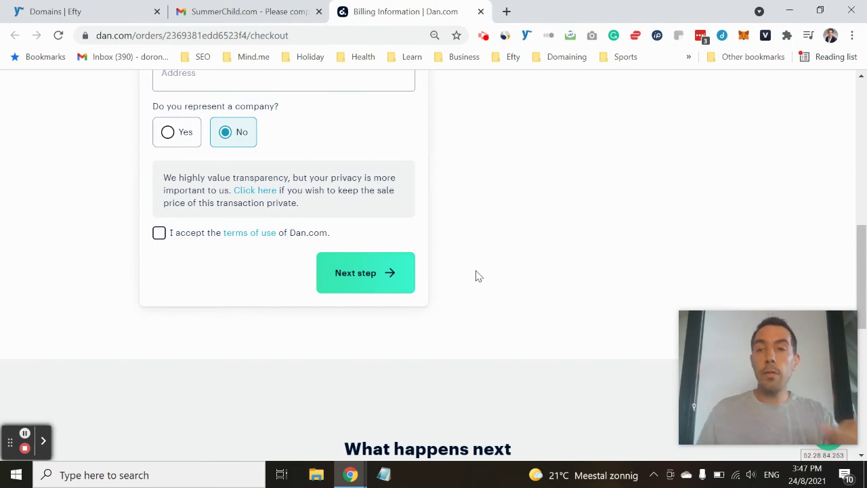
pyautogui.scroll(3, 503, 227)
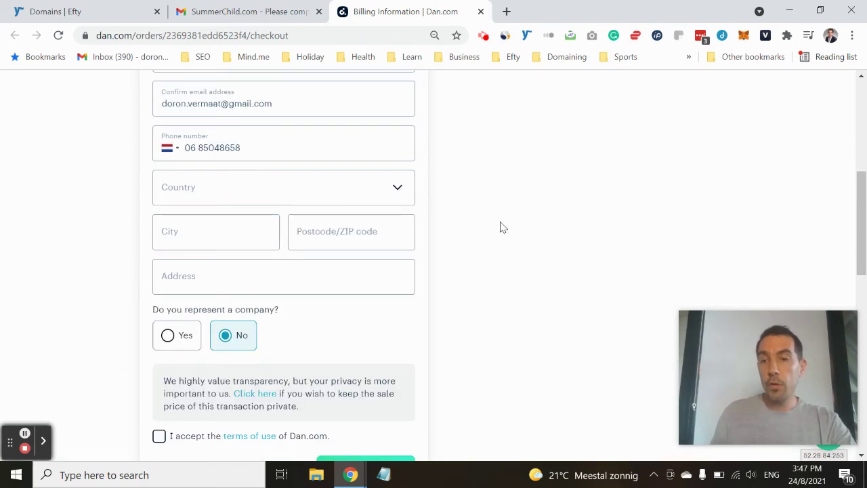
pyautogui.scroll(3, 503, 228)
pyautogui.scroll(2, 499, 228)
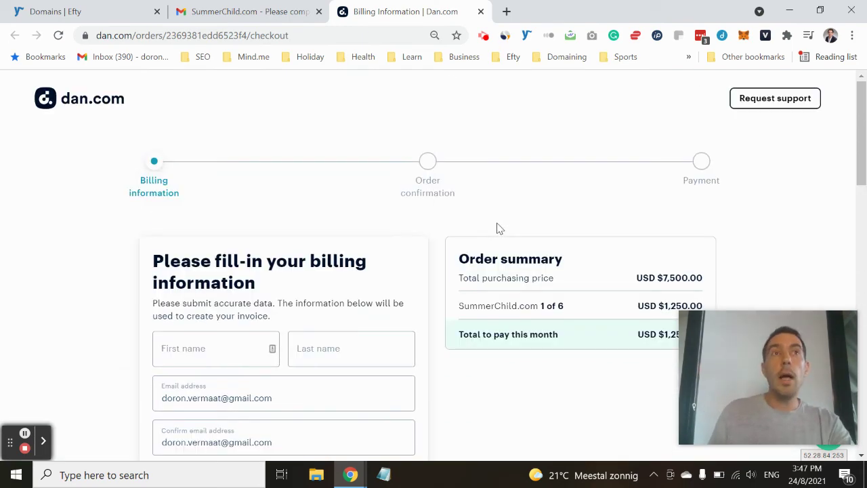